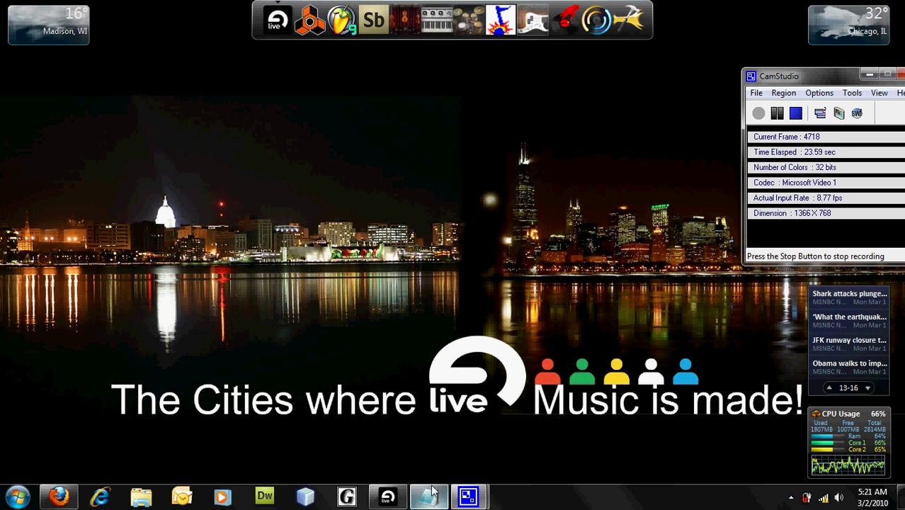
Step: Bring the 'Ableton Qustions' Notepad window to the front
mouse_move(432, 499)
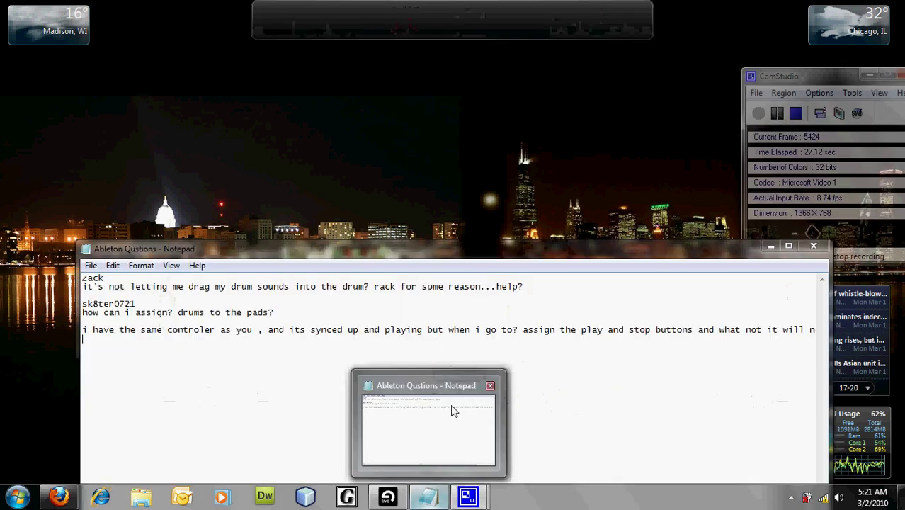
left_click(453, 408)
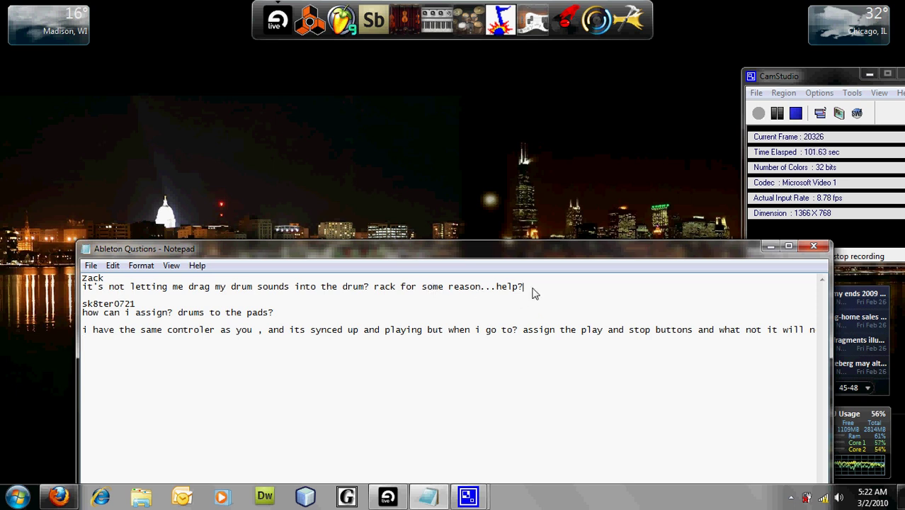
Step: Remove the first question about dragging drum sounds, and its name line, from the notes
left_click_drag(523, 287, 76, 279)
key("BackSpace")
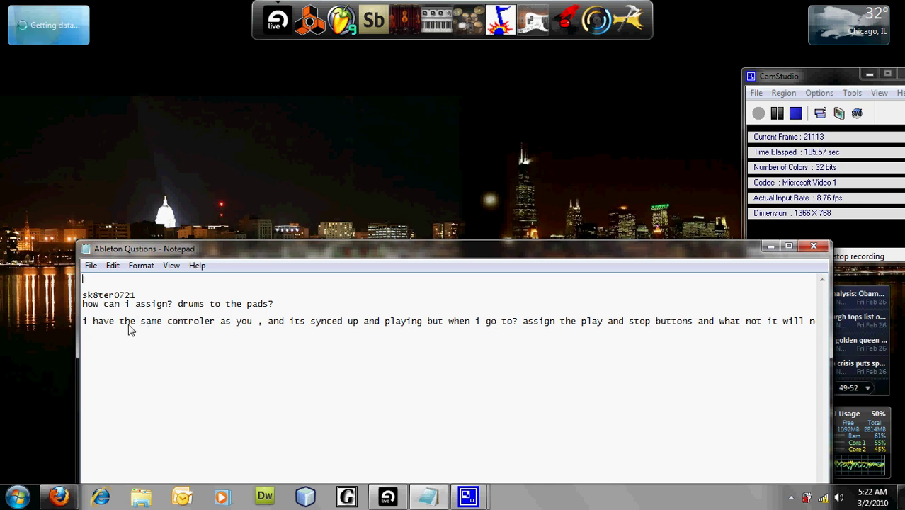
left_click_drag(92, 323, 577, 329)
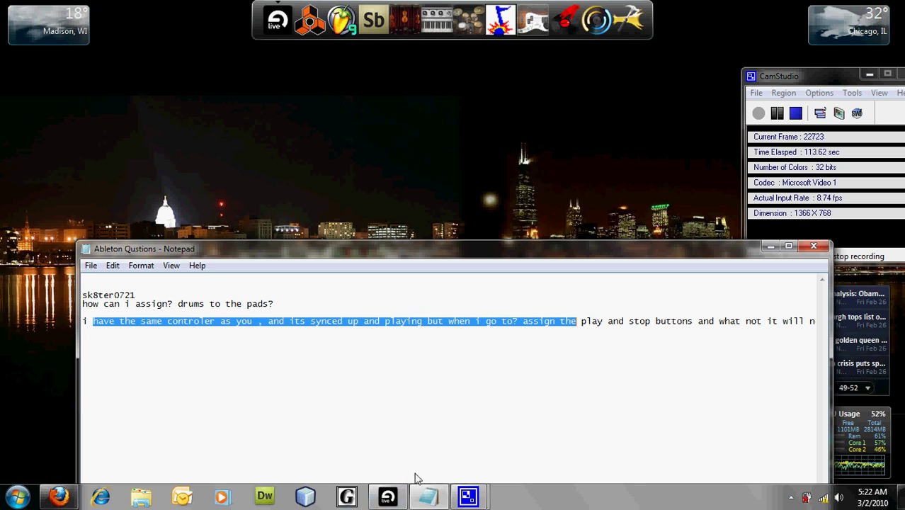
mouse_move(370, 500)
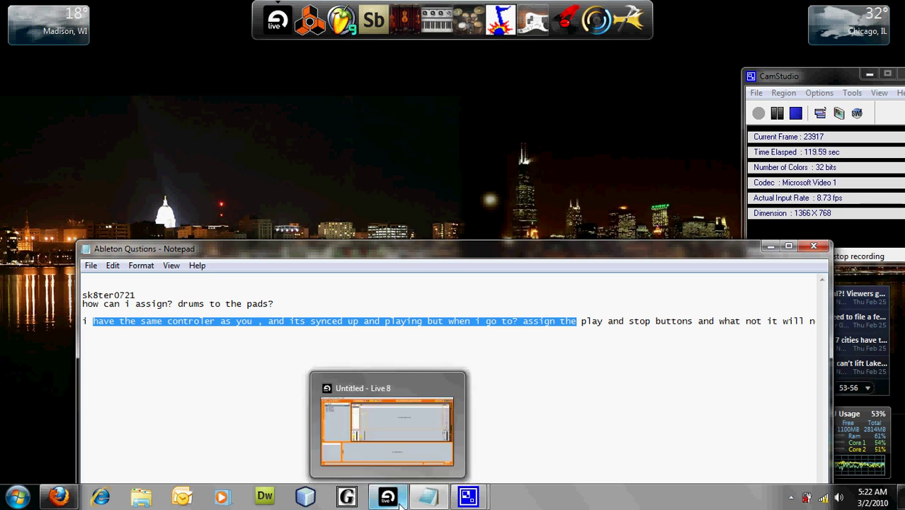
left_click(507, 446)
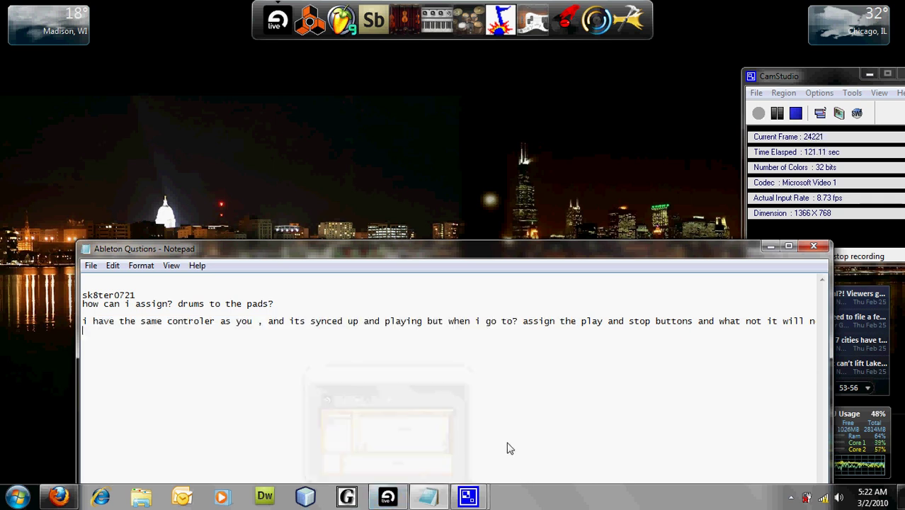
left_click(60, 498)
scroll(92, 354, "up", 10)
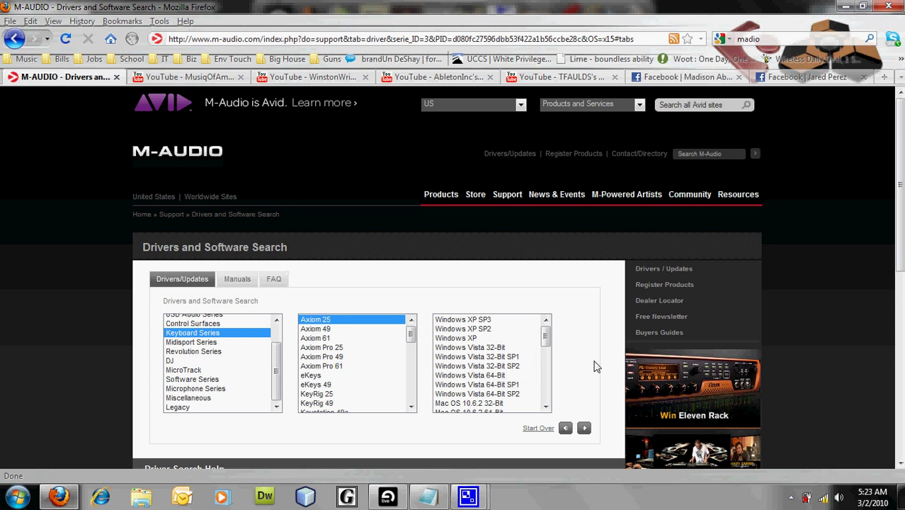
scroll(594, 366, "down", 10)
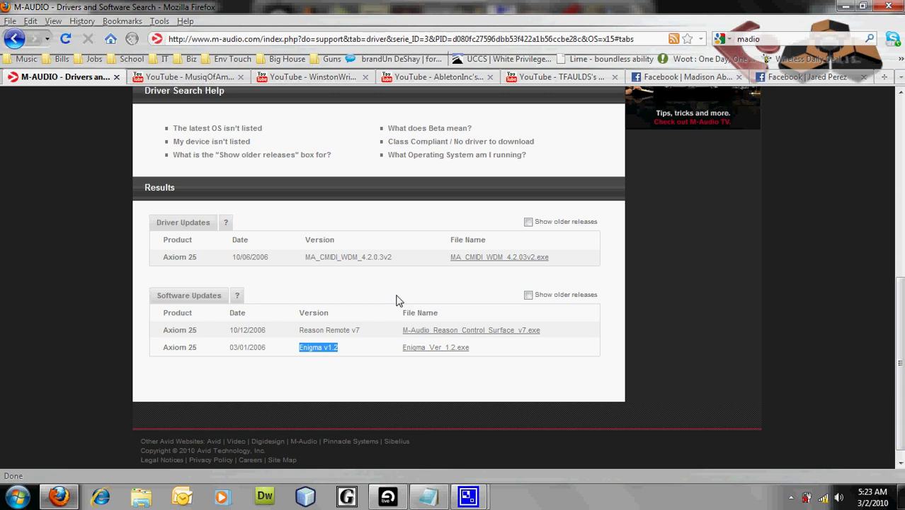
left_click(841, 7)
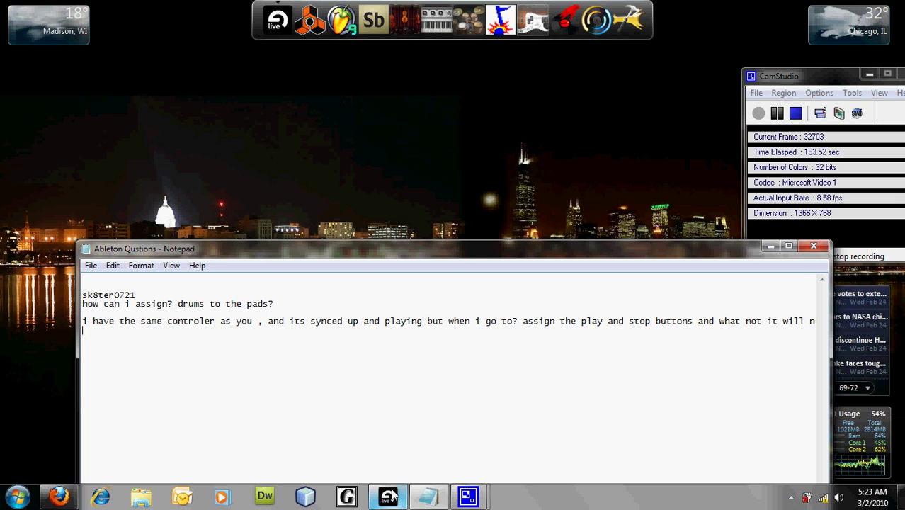
Step: Switch to Live 8 and open Preferences on the MIDI/Sync settings
mouse_move(393, 493)
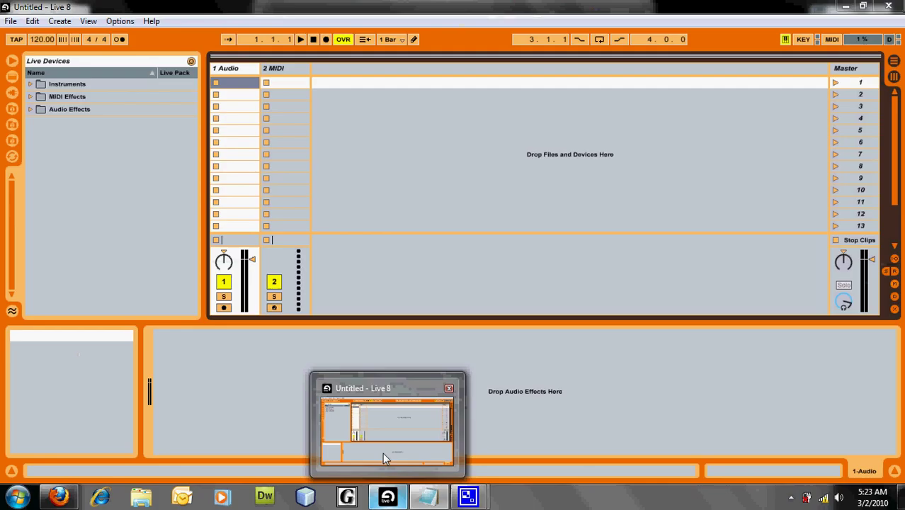
left_click(382, 452)
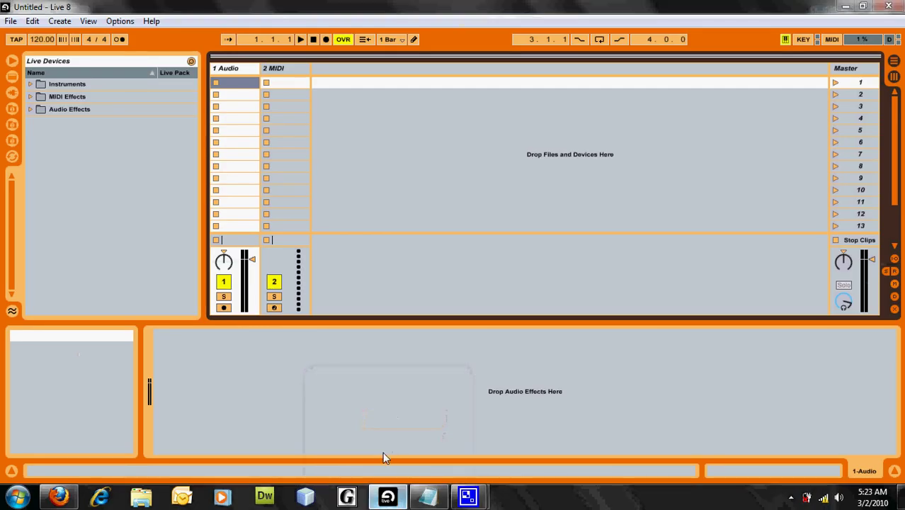
left_click(113, 23)
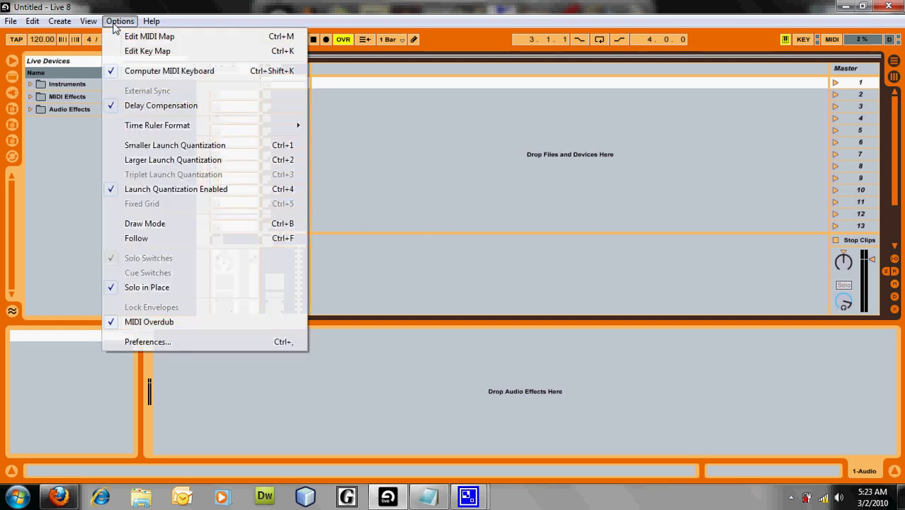
left_click(155, 341)
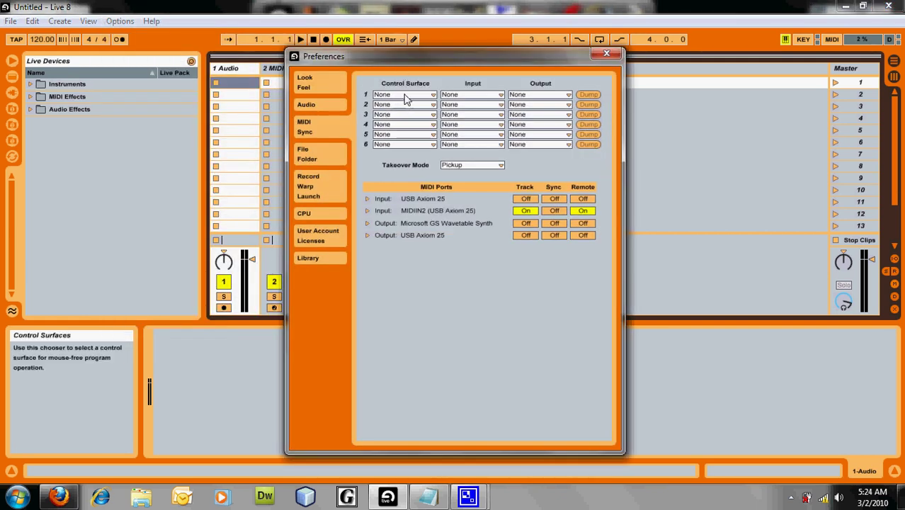
Step: Make Axiom control surface 1 on USB Axiom 25, with Axiom Input Track and Remote on
left_click(405, 95)
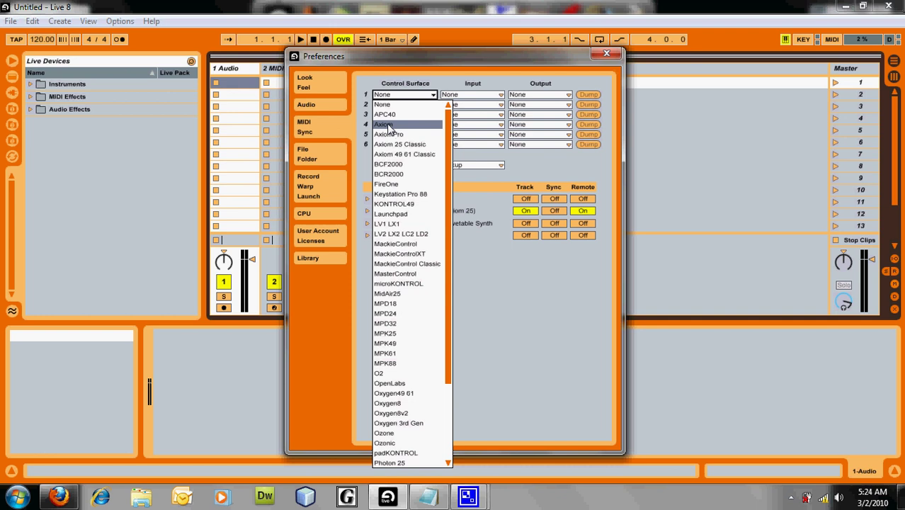
left_click(389, 124)
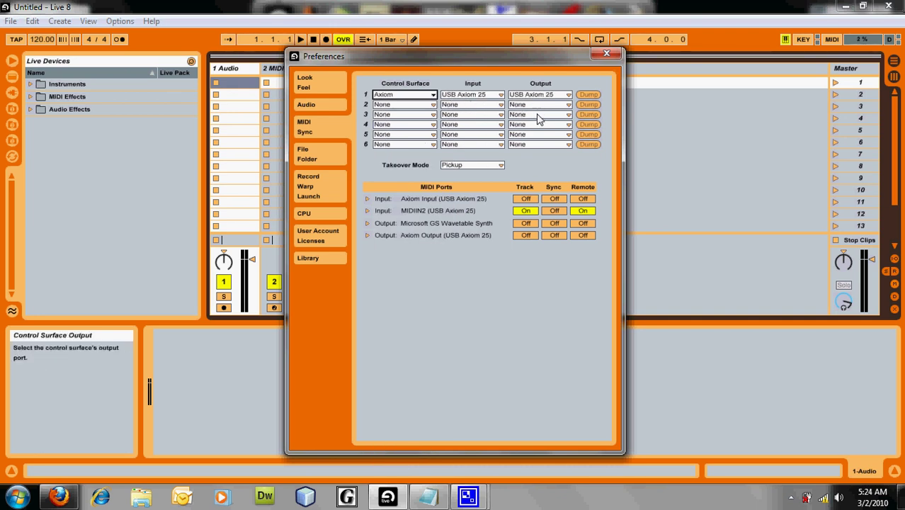
left_click(495, 95)
left_click(494, 104)
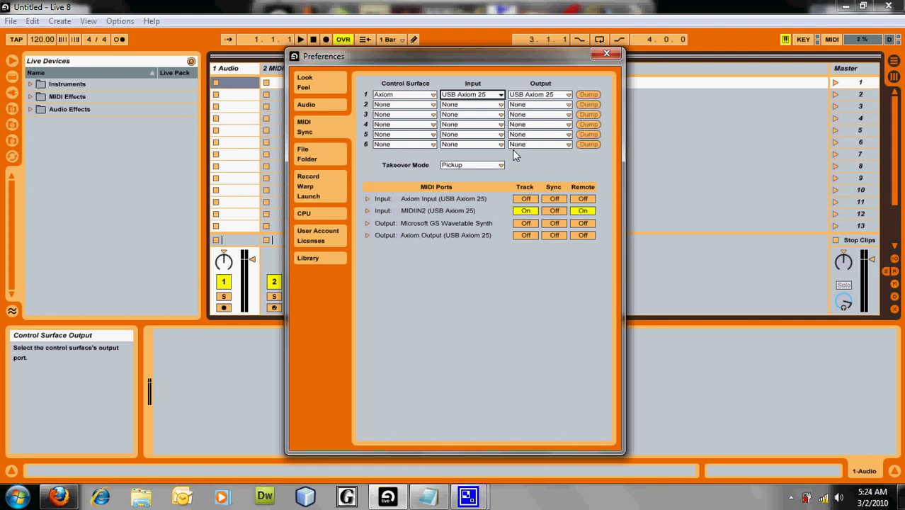
left_click(524, 200)
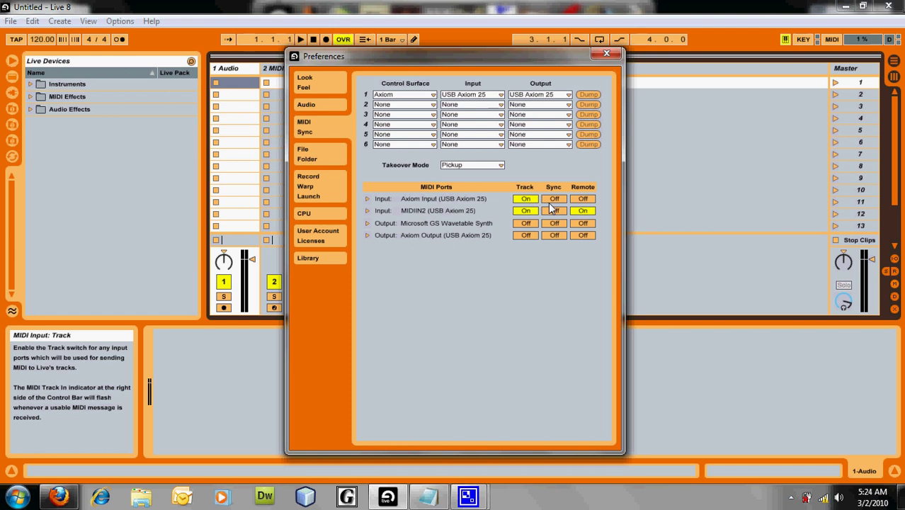
left_click(583, 199)
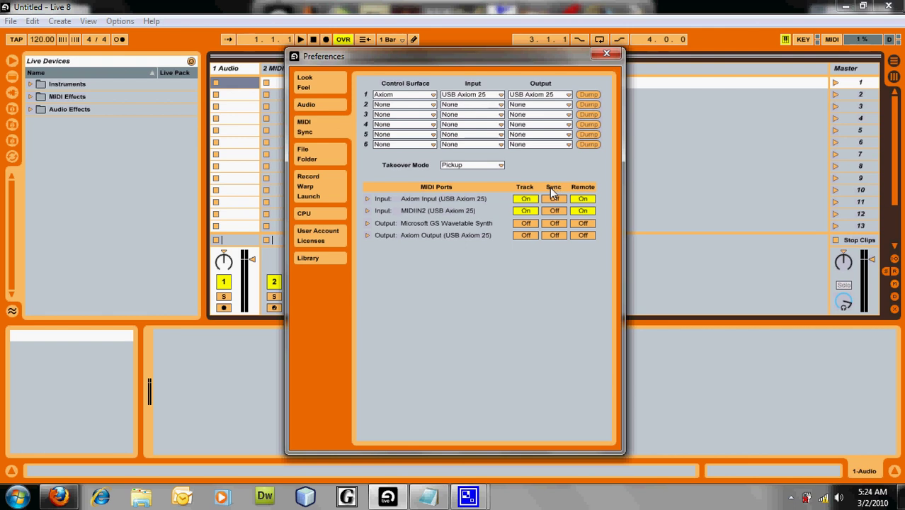
left_click(605, 53)
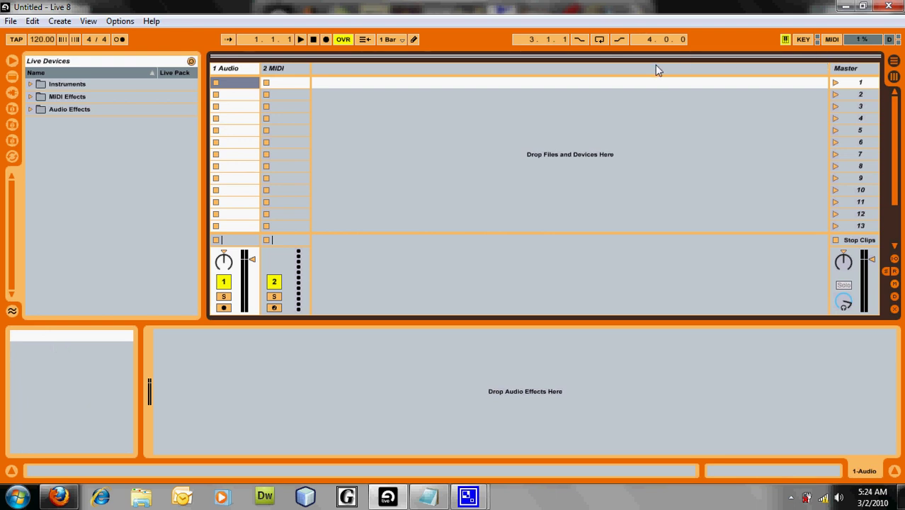
Step: Try MIDI-mapping the Play, Stop and Record transport buttons during playback, then stop
key("space")
key("space")
left_click(831, 41)
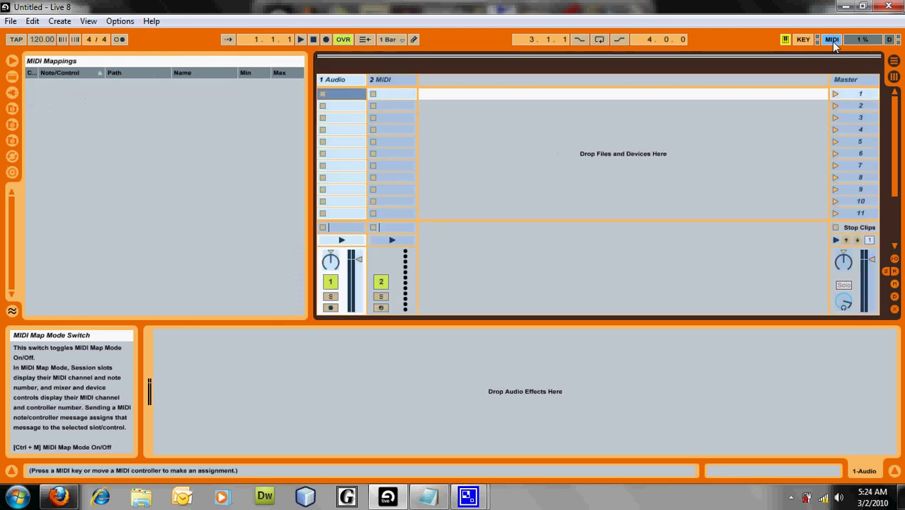
left_click(302, 39)
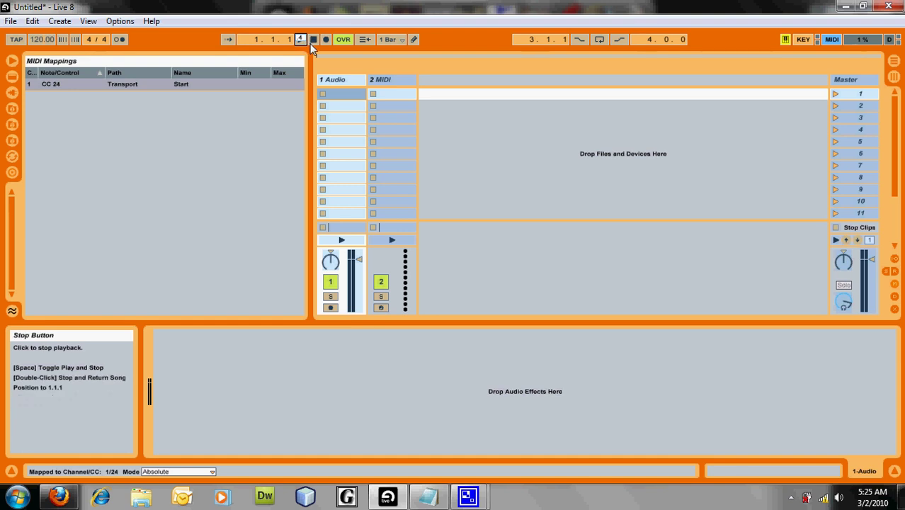
left_click(310, 44)
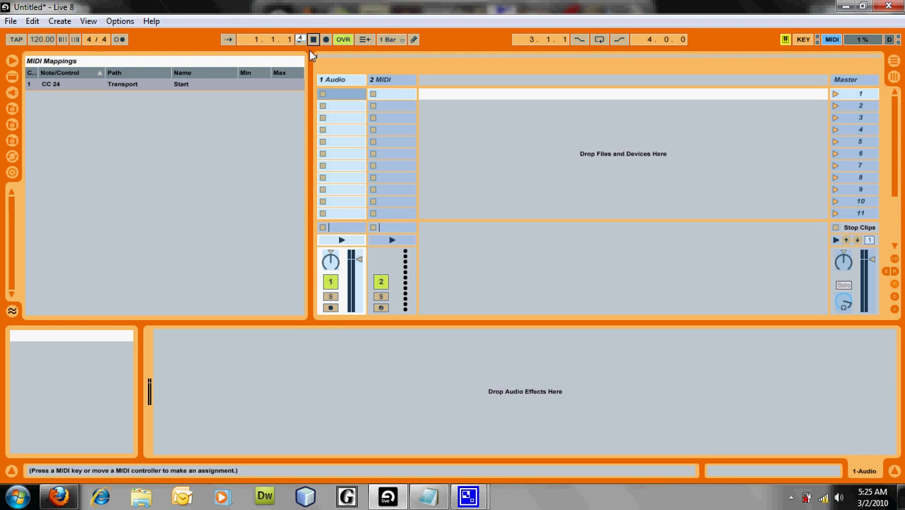
left_click(325, 40)
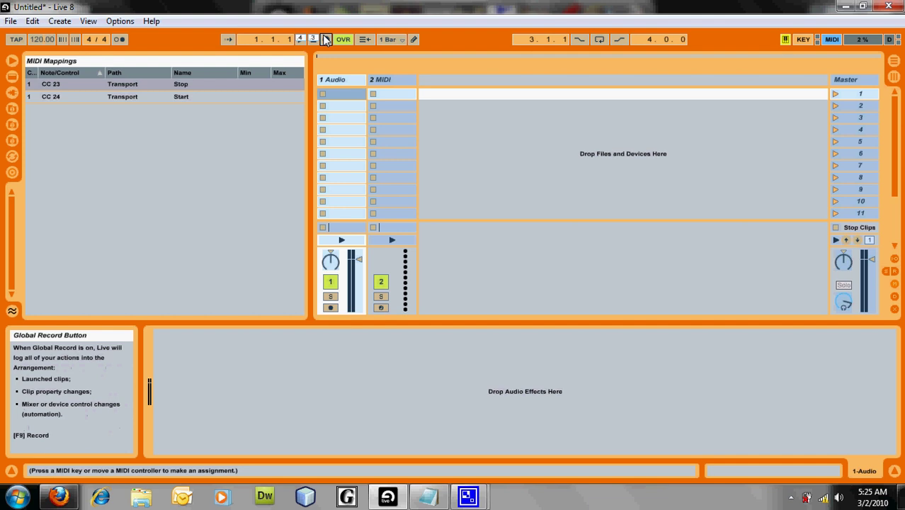
left_click(834, 41)
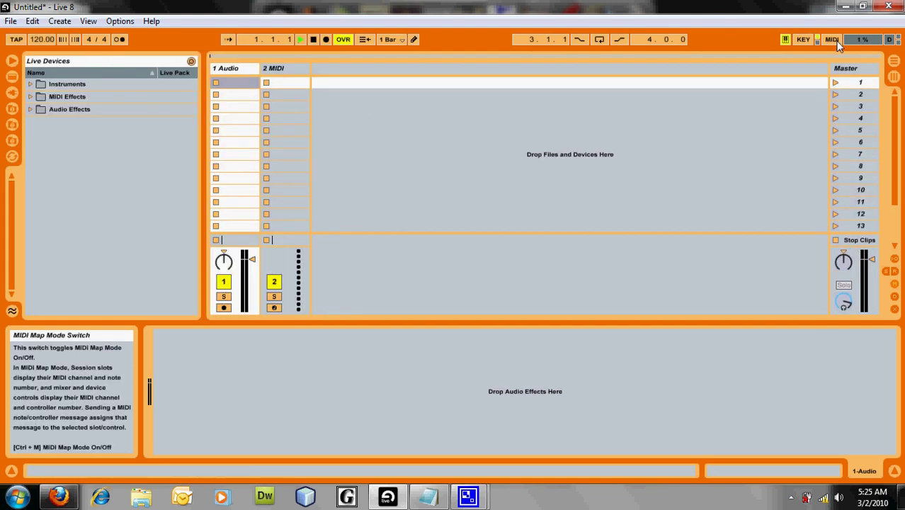
key("space")
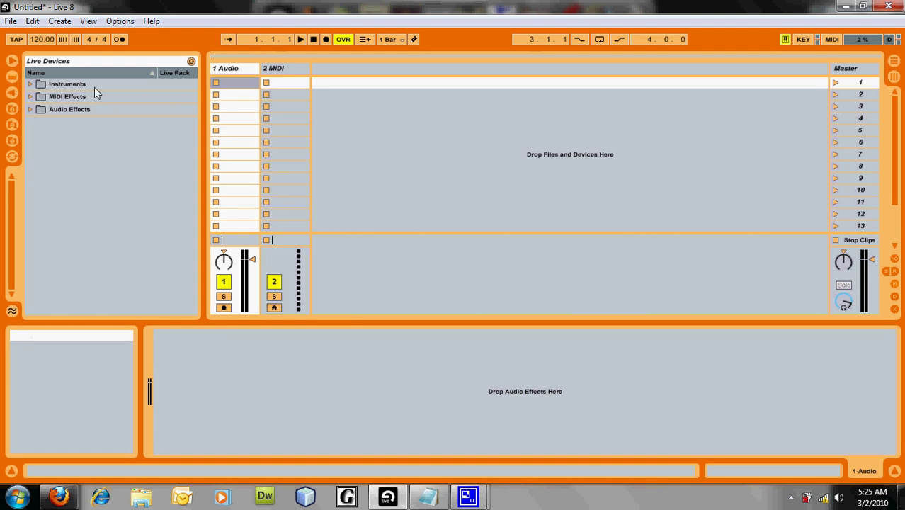
Step: Delete the play/stop controller question from the Notepad notes
left_click(428, 500)
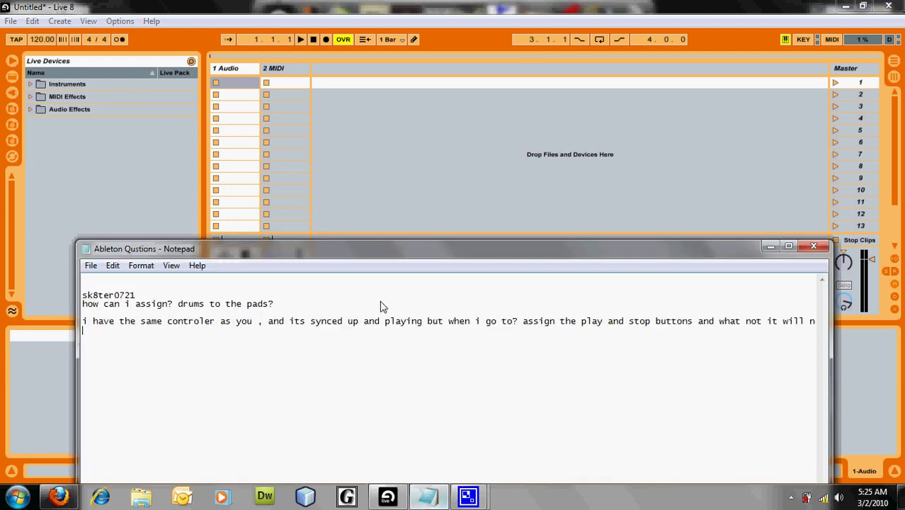
left_click_drag(84, 320, 834, 327)
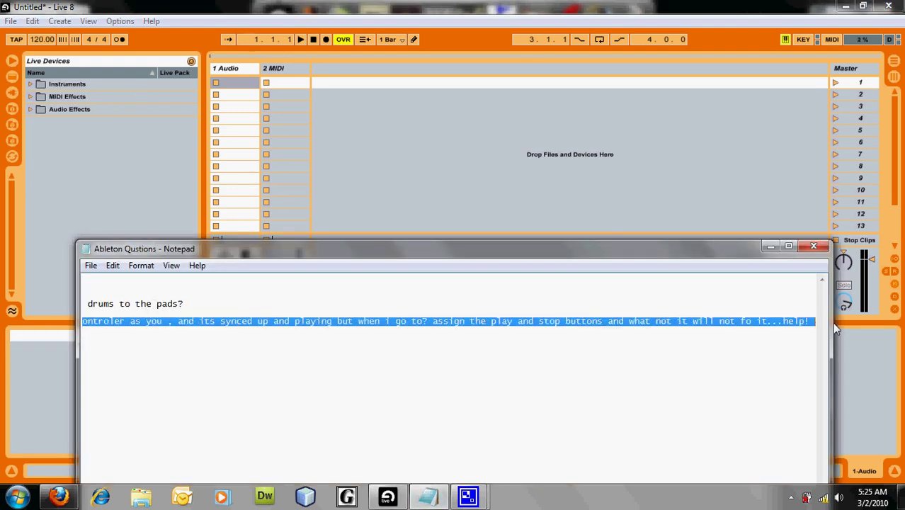
key("BackSpace")
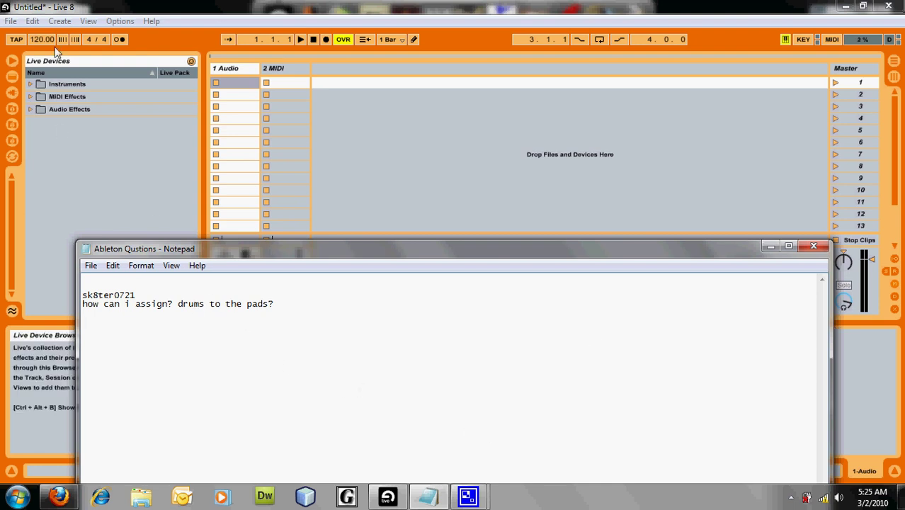
Step: Return to Live and expand the Instruments folder in the device browser
left_click(146, 23)
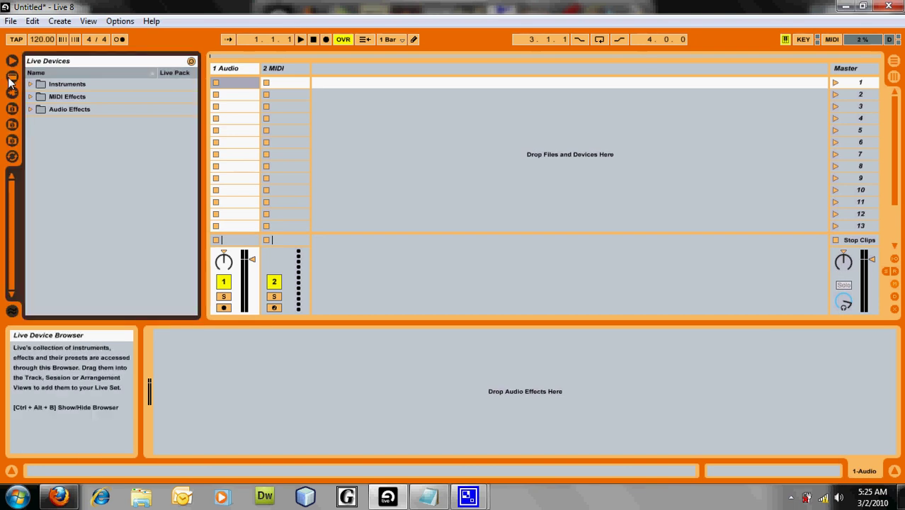
left_click(29, 97)
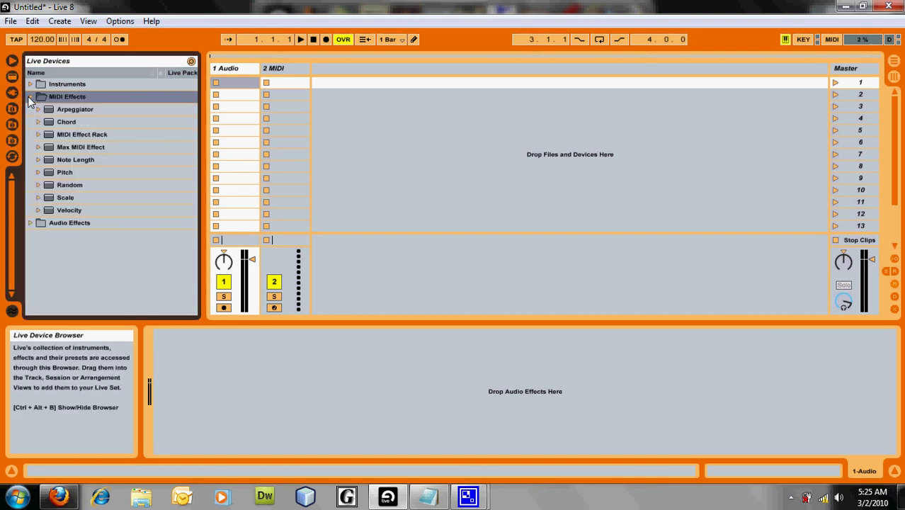
left_click(30, 97)
left_click(31, 84)
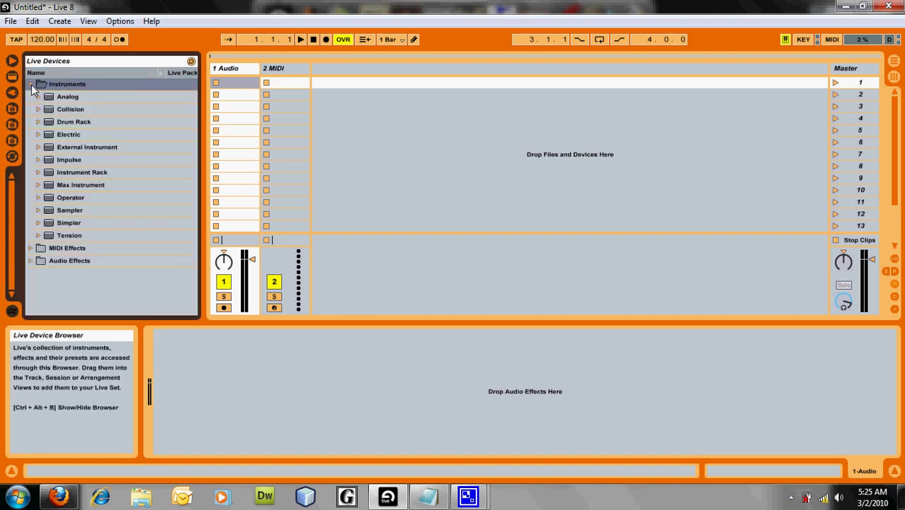
Step: Load an empty Drum Rack onto the 2 MIDI track, with the pad view back on C1–D#2
left_click_drag(52, 125, 282, 76)
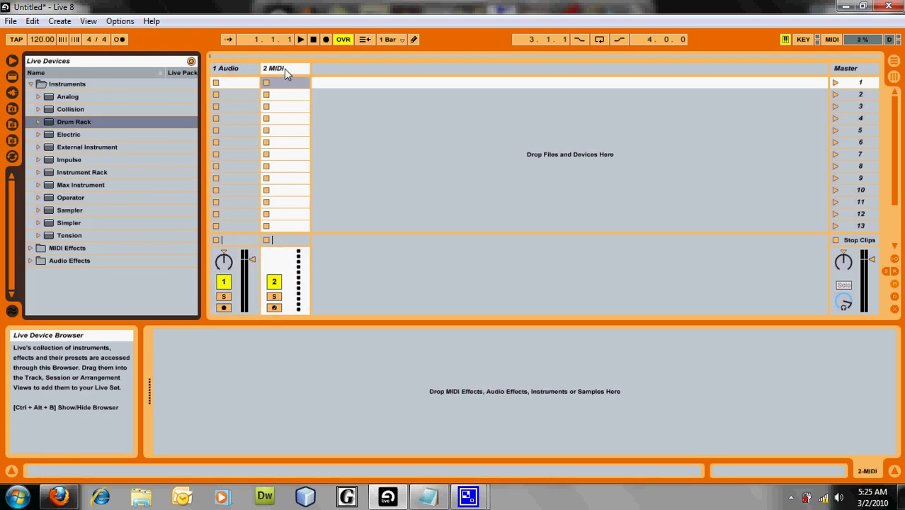
left_click_drag(284, 68, 283, 69)
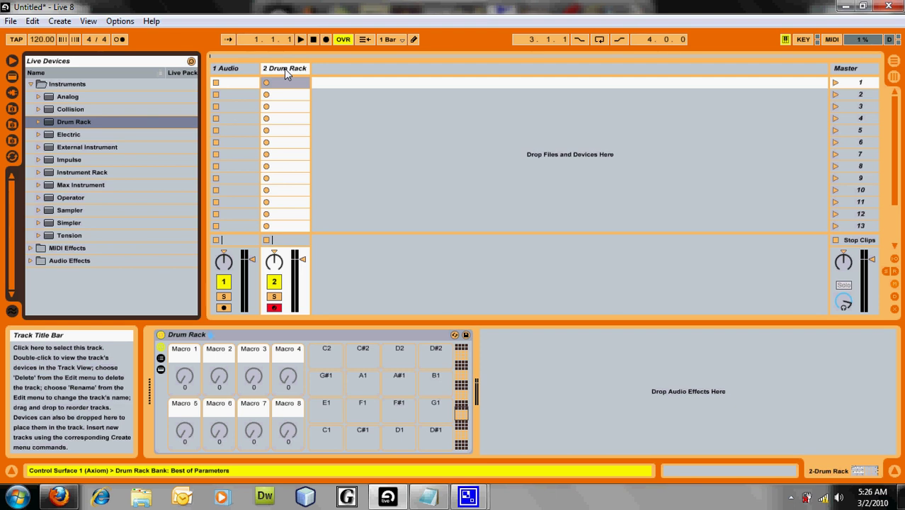
left_click(458, 404)
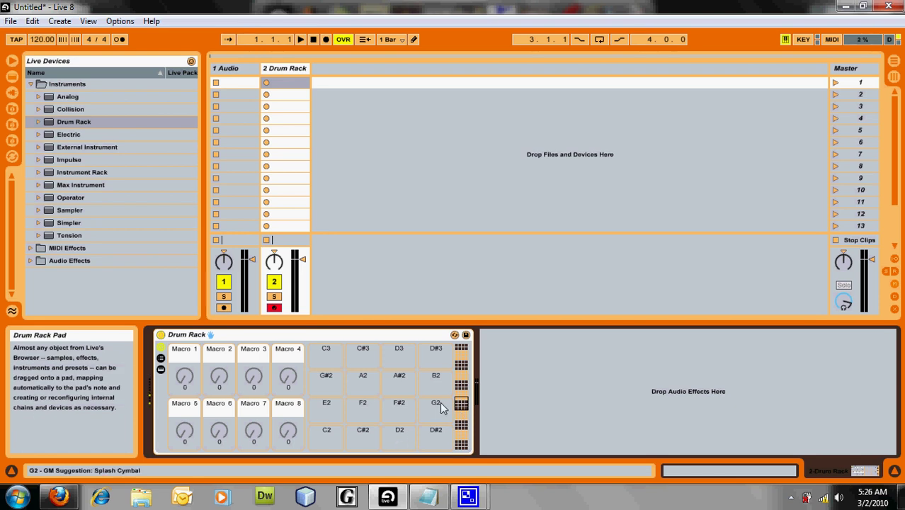
left_click(461, 350)
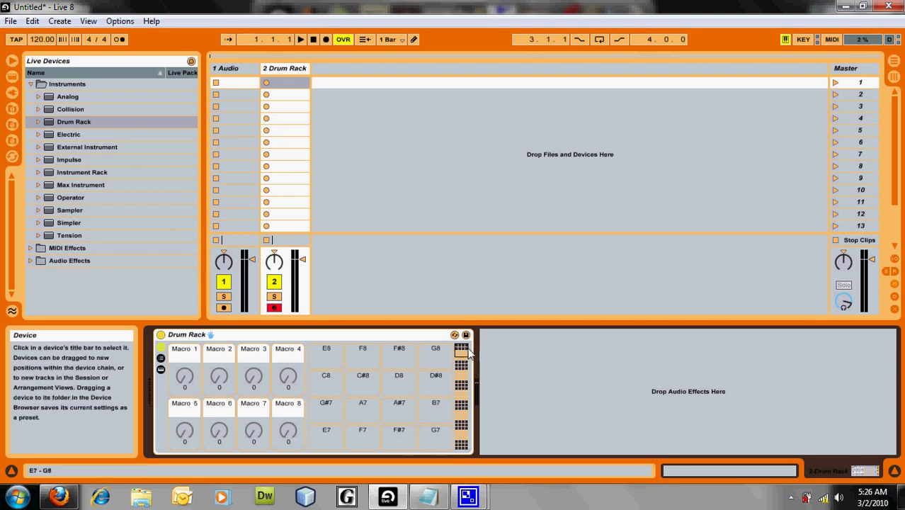
left_click(459, 407)
left_click(459, 419)
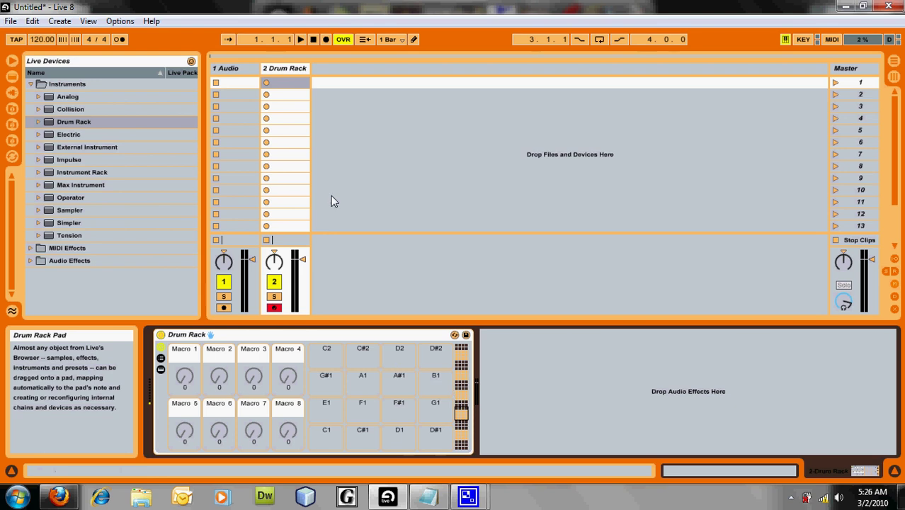
Step: Load the Kick-808 Classic preset from Drum Rack > Kick onto pad D2
left_click(39, 125)
left_click(38, 169)
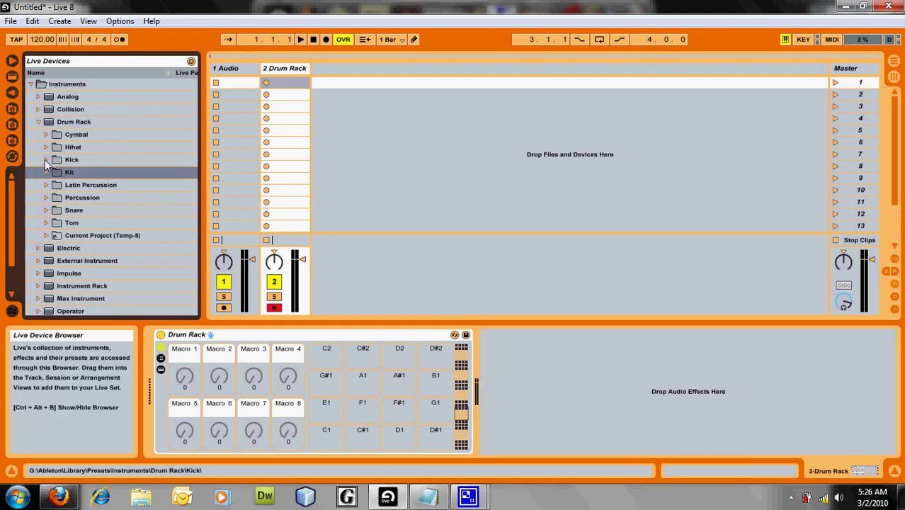
left_click(46, 160)
left_click(66, 185)
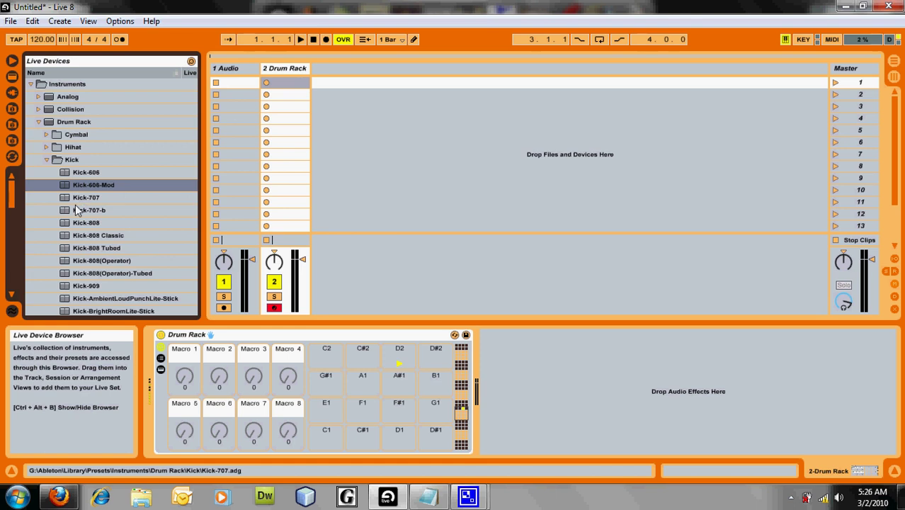
left_click(80, 223)
left_click(83, 242)
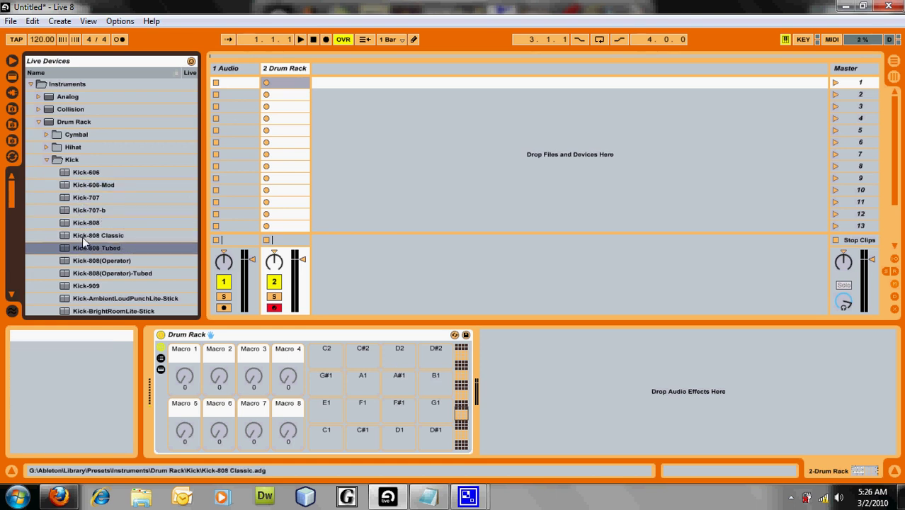
left_click(82, 236)
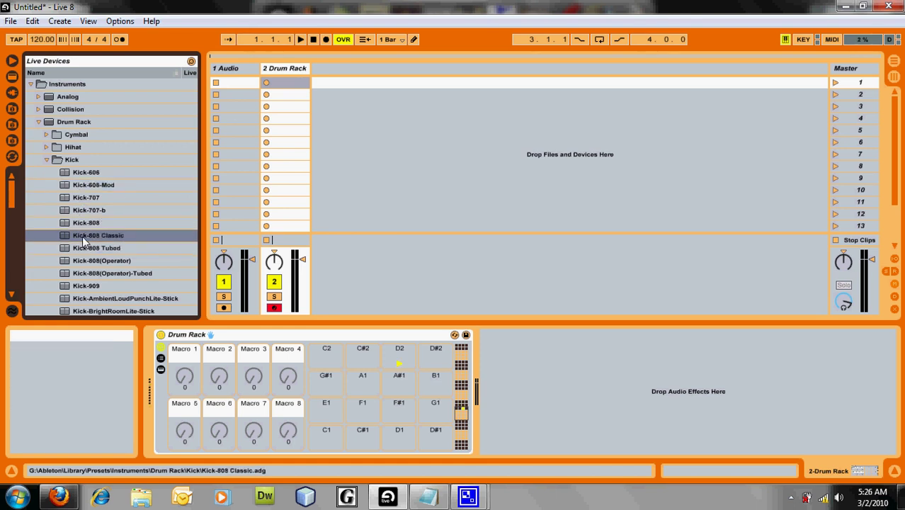
left_click_drag(86, 237, 408, 362)
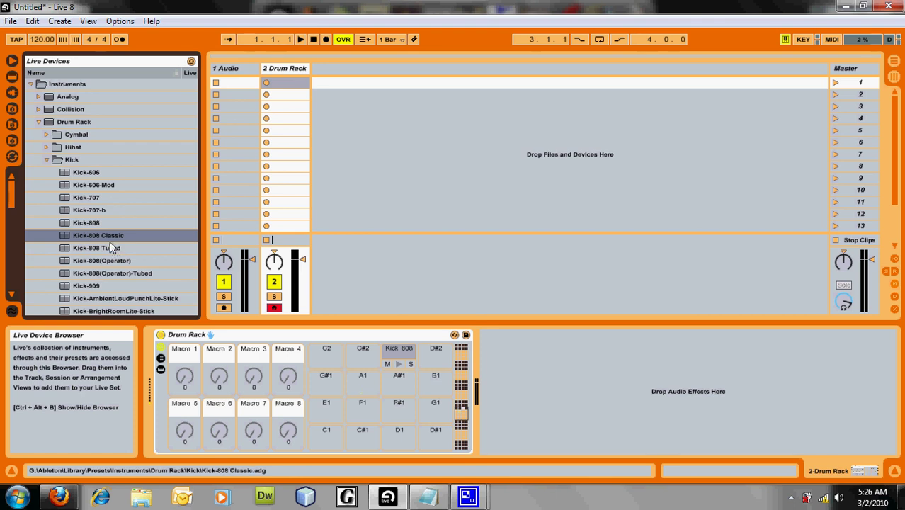
Step: Load the Kick-909 preset onto pad A1
left_click(102, 262)
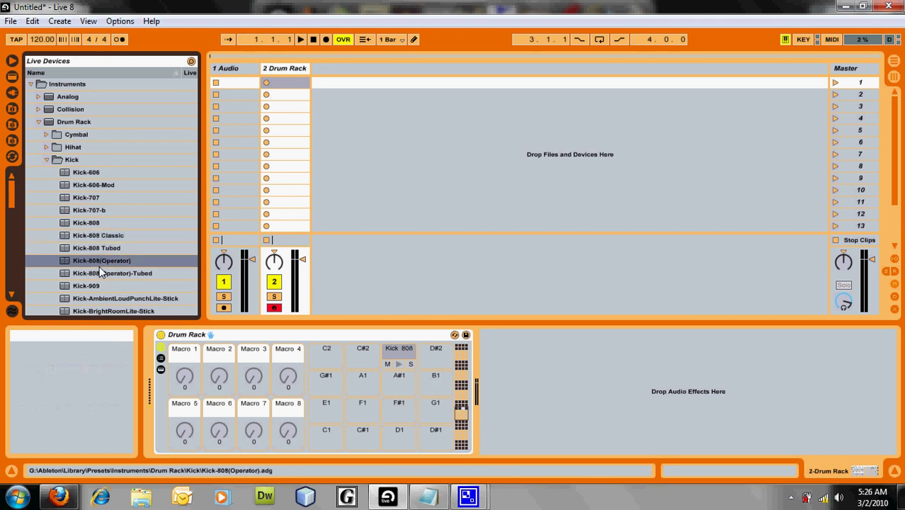
scroll(89, 262, "down", 1)
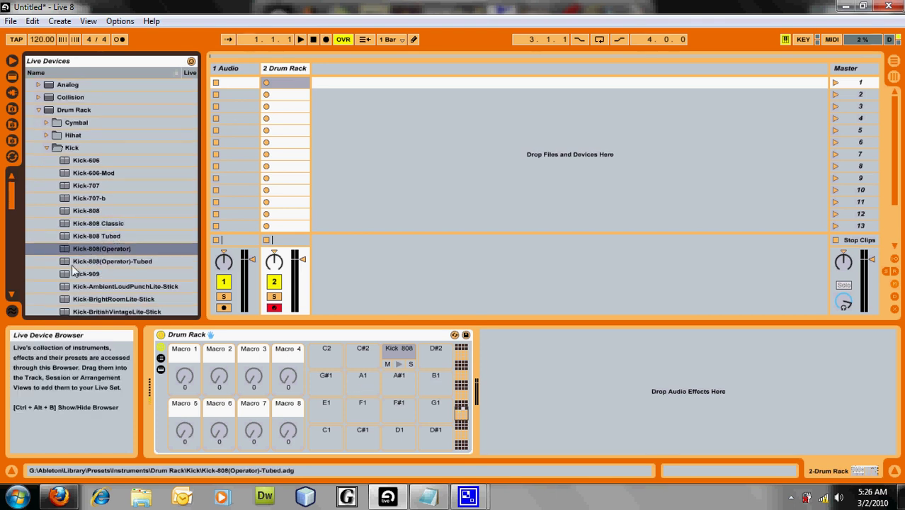
scroll(71, 264, "down", 1)
left_click(87, 261)
scroll(87, 248, "down", 1)
left_click_drag(218, 273, 368, 381)
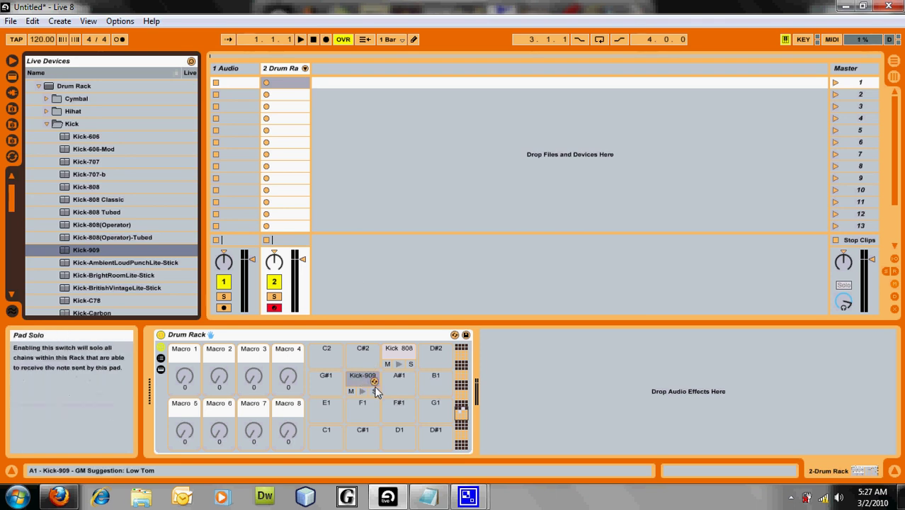
Step: Program alternating Kick-909/Kick 808 hits at 1.1, 1.2, 1.2.4, 1.3.3 and 1.4, then play the clip
double_click(300, 82)
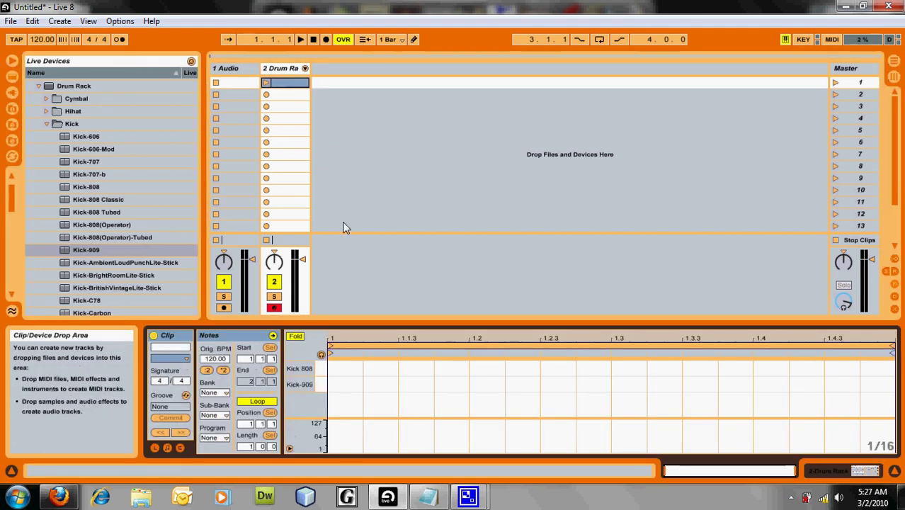
double_click(383, 384)
double_click(487, 368)
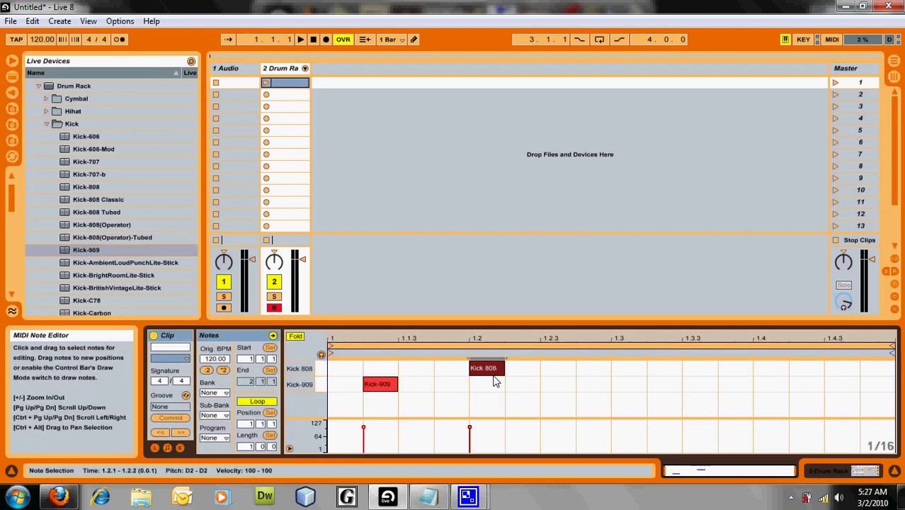
double_click(599, 385)
double_click(701, 367)
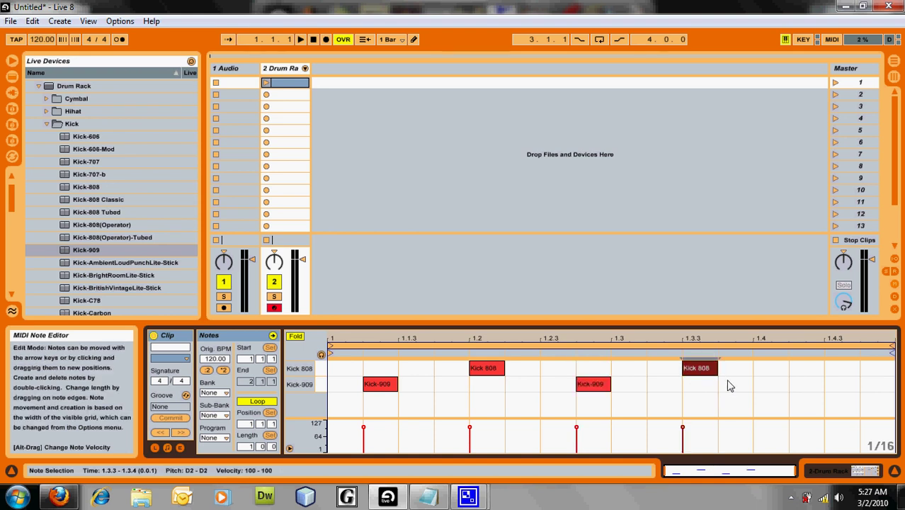
double_click(768, 384)
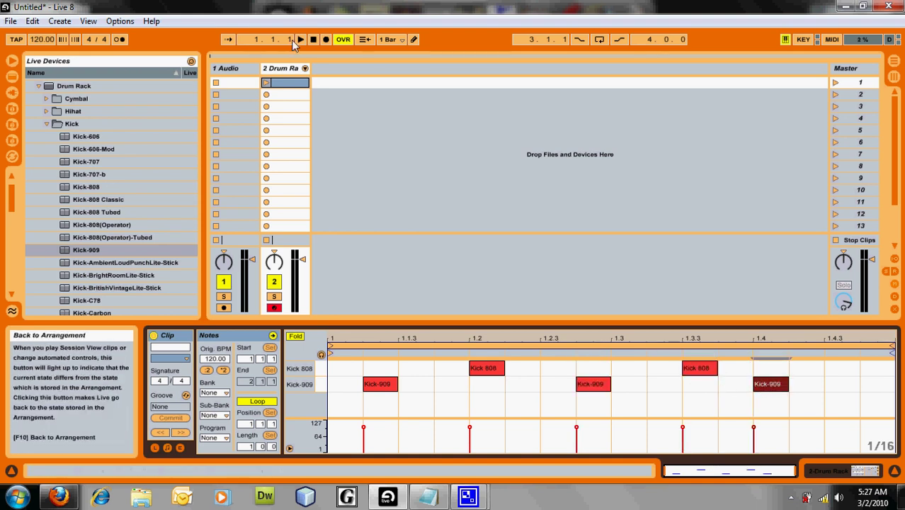
left_click(297, 39)
left_click(266, 83)
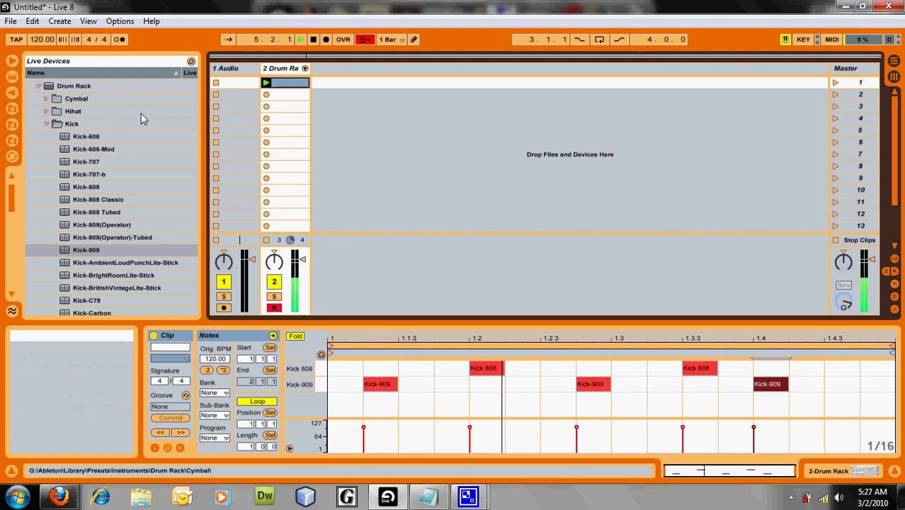
Step: Collapse the Kick presets folder and show the Drum Rack device with its pads
scroll(49, 139, "up", 1)
left_click(49, 138)
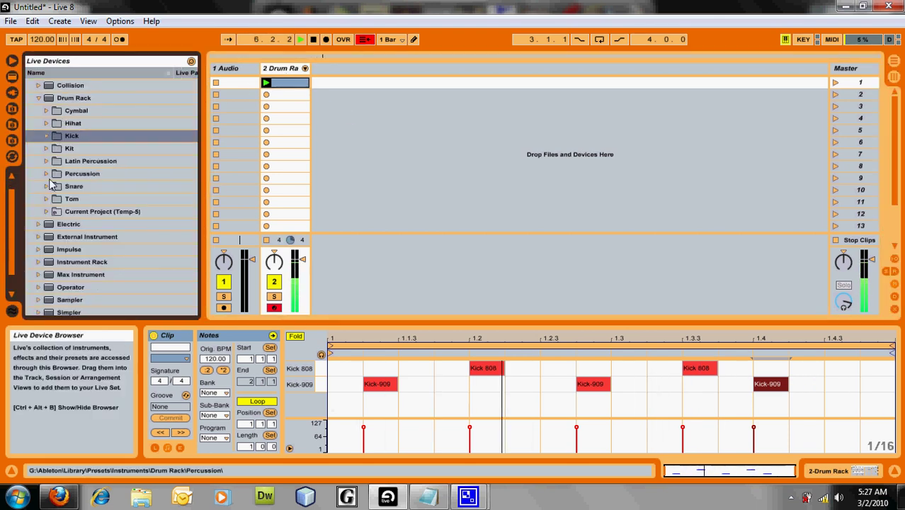
scroll(50, 190, "down", 5)
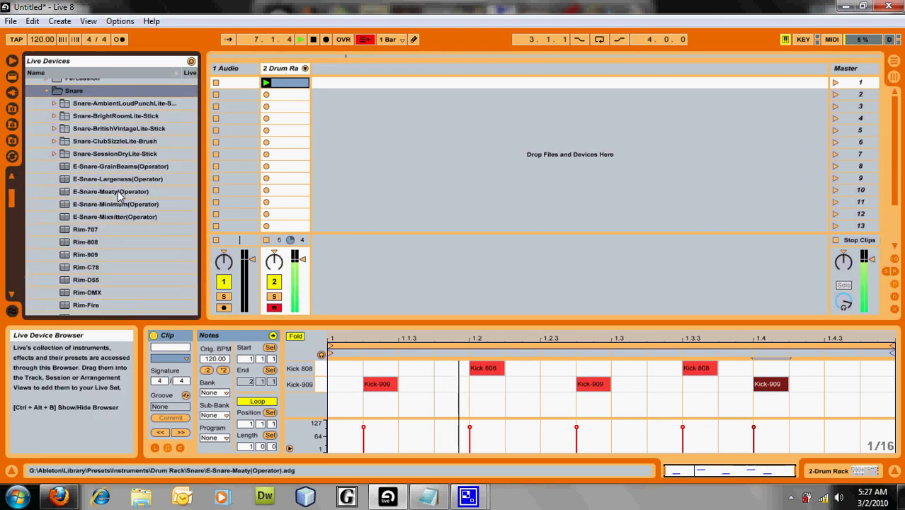
left_click(272, 72)
double_click(272, 71)
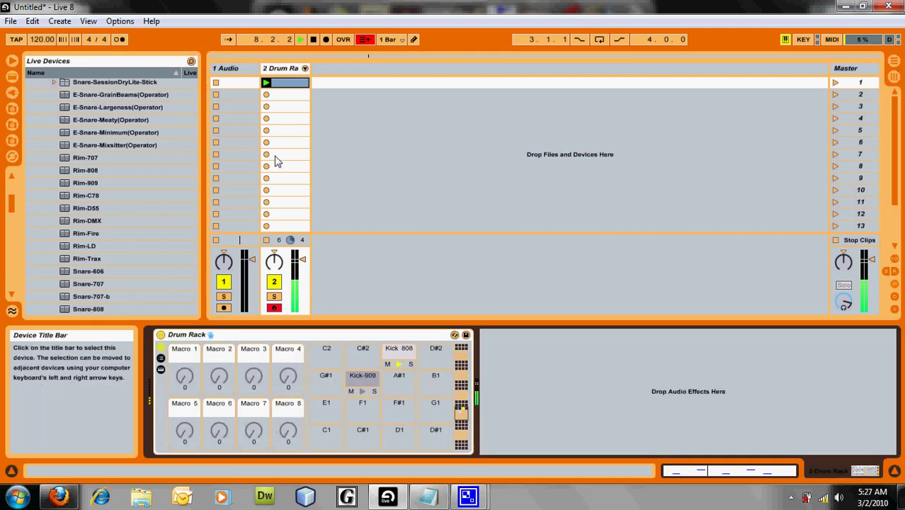
Step: Hot-swap the Kick-909 pad's sound for the Rim-Fire preset
left_click(374, 382)
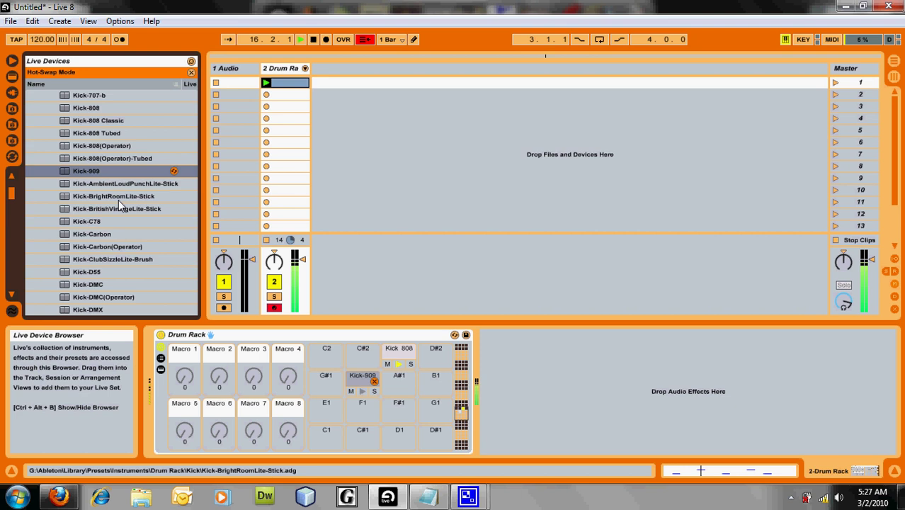
scroll(106, 242, "down", 4)
scroll(107, 242, "up", 8)
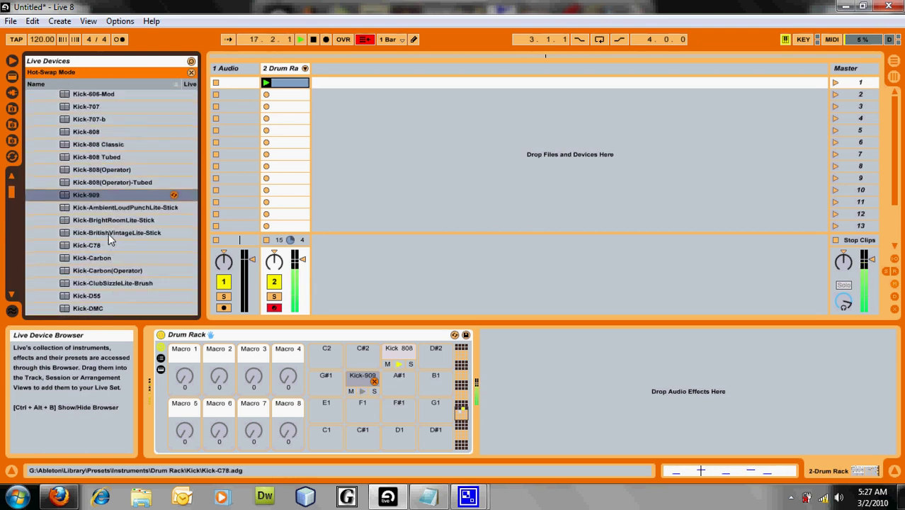
left_click(43, 169)
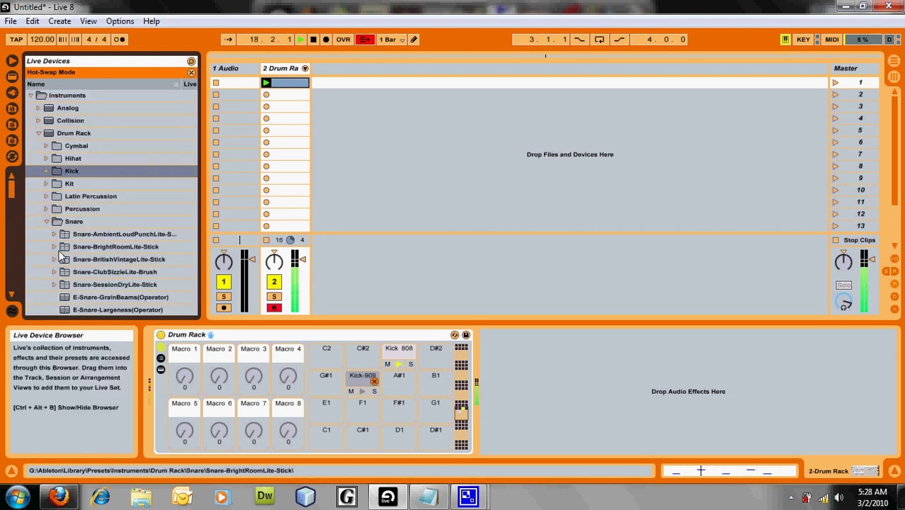
scroll(77, 233, "down", 6)
left_click(81, 208)
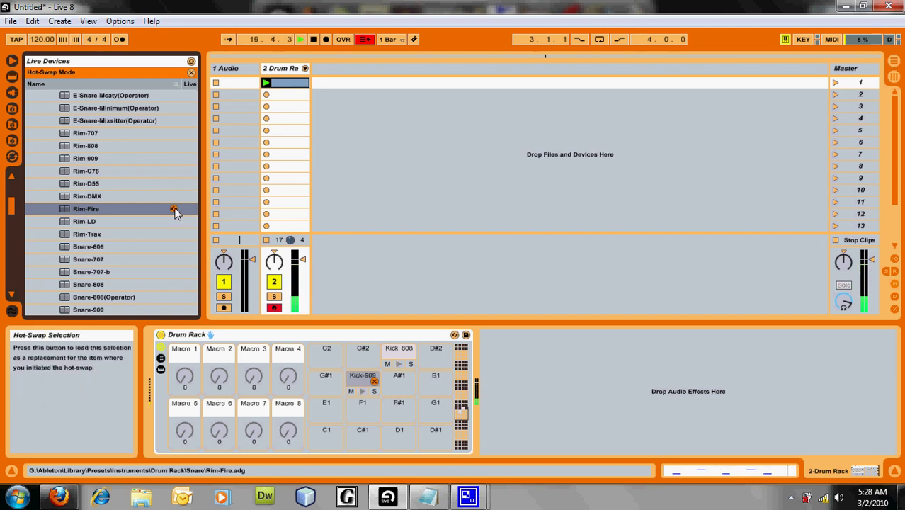
left_click(174, 209)
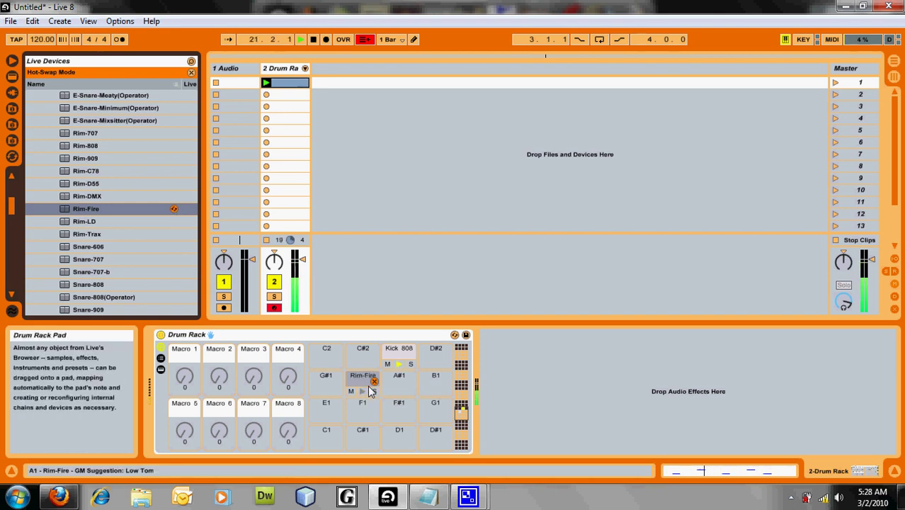
Step: Check the clip's notes with Rim-Fire, return to the Drum Rack device and stop playback
left_click(289, 84)
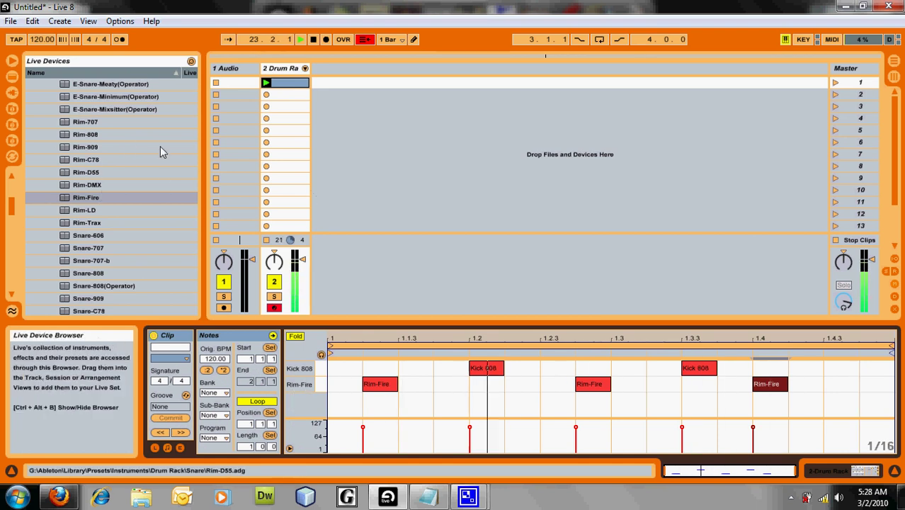
left_click(282, 68)
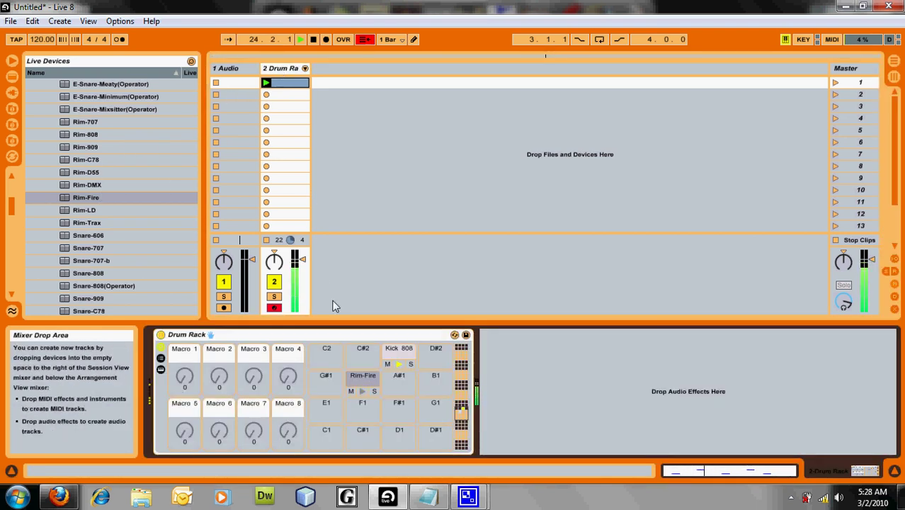
left_click(313, 41)
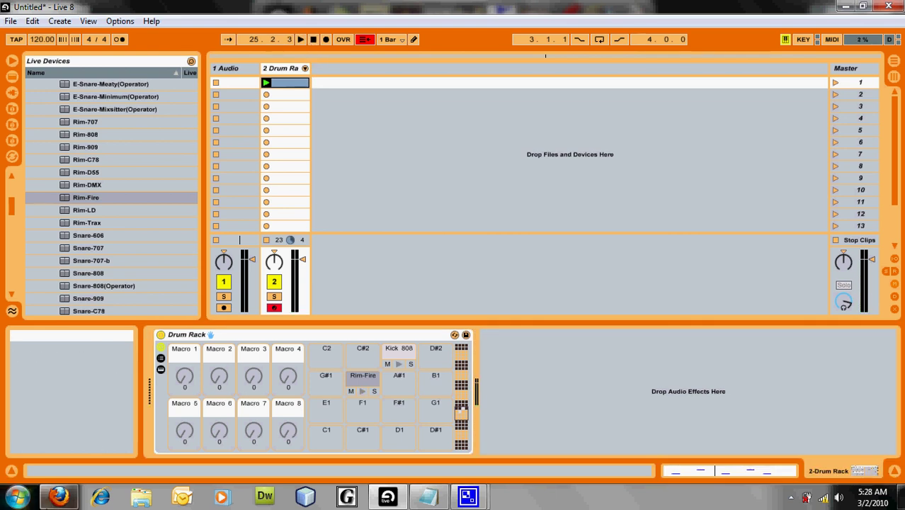
Step: Scroll through the user's own YouTube channel in Firefox, then show another musician's channel with 36 uploads
left_click(83, 404)
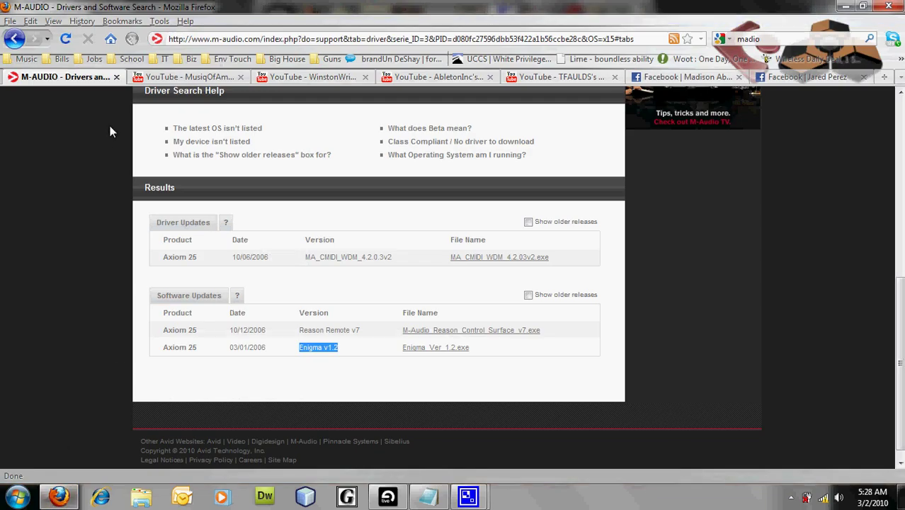
left_click(179, 77)
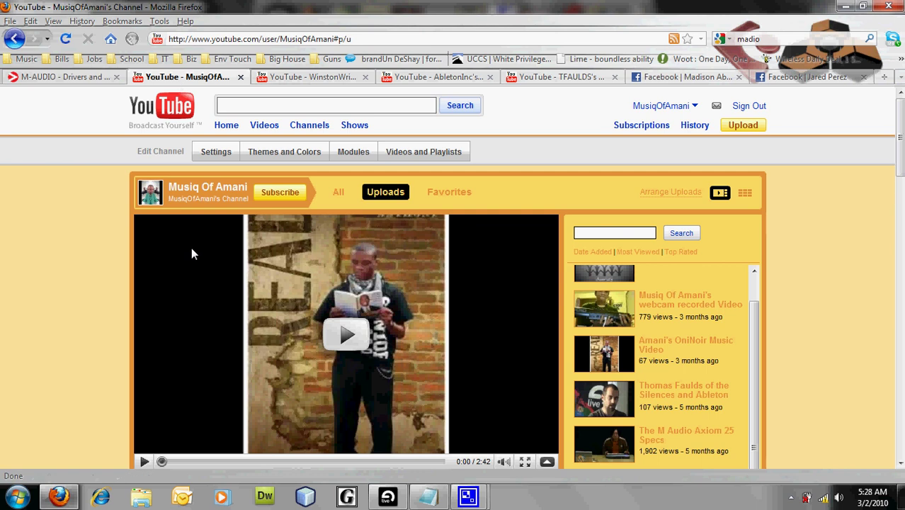
scroll(191, 248, "down", 15)
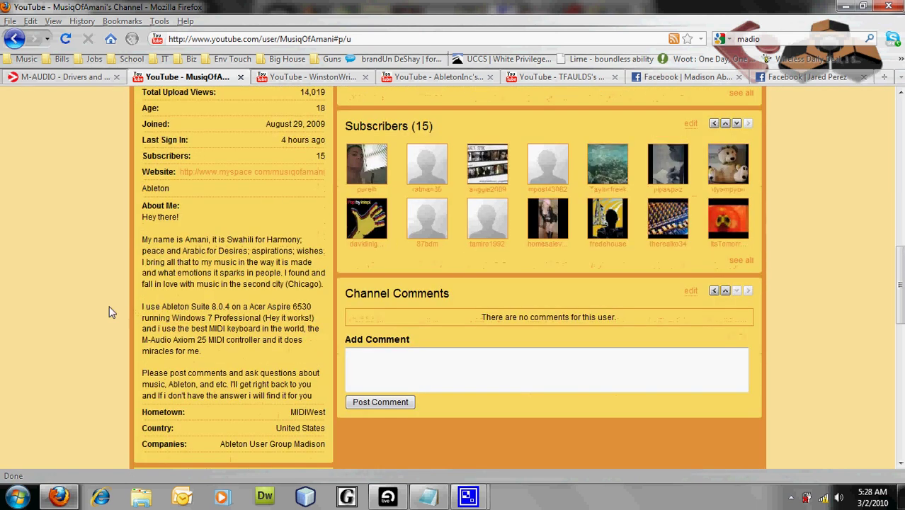
scroll(110, 312, "down", 5)
scroll(329, 272, "up", 20)
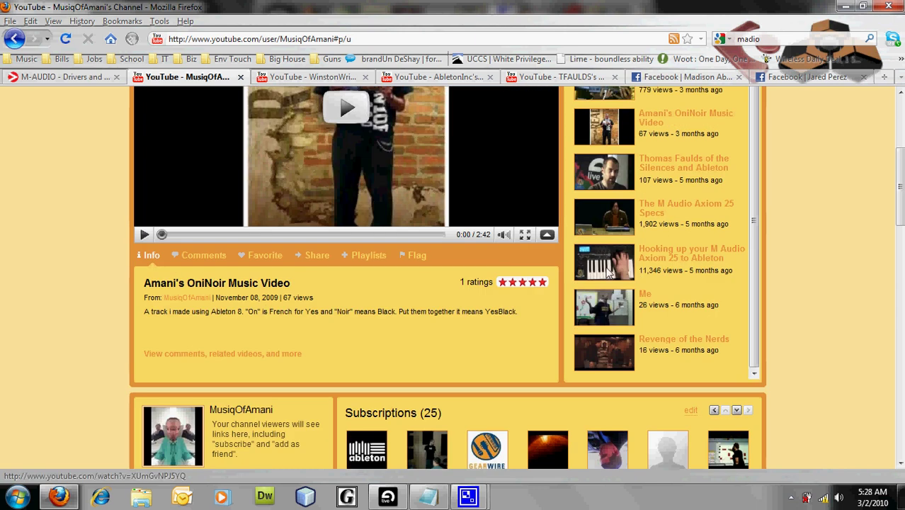
scroll(602, 198, "down", 4)
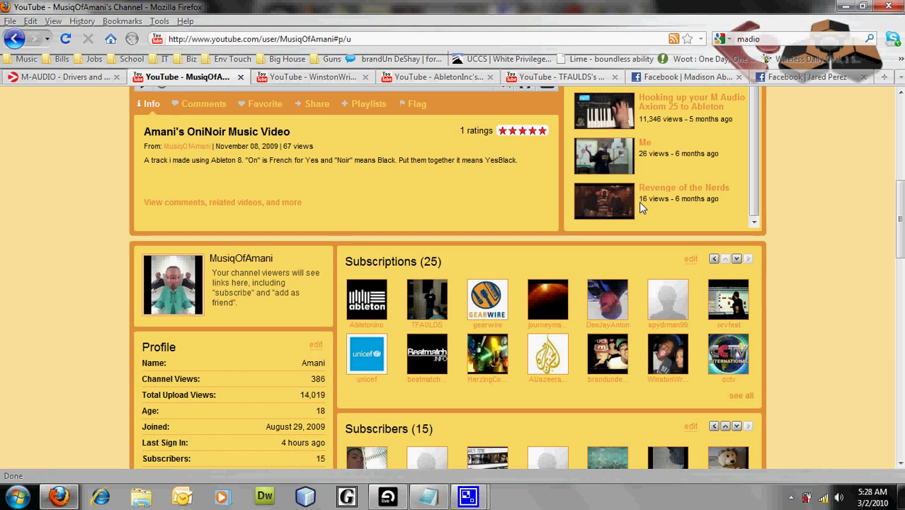
left_click(294, 83)
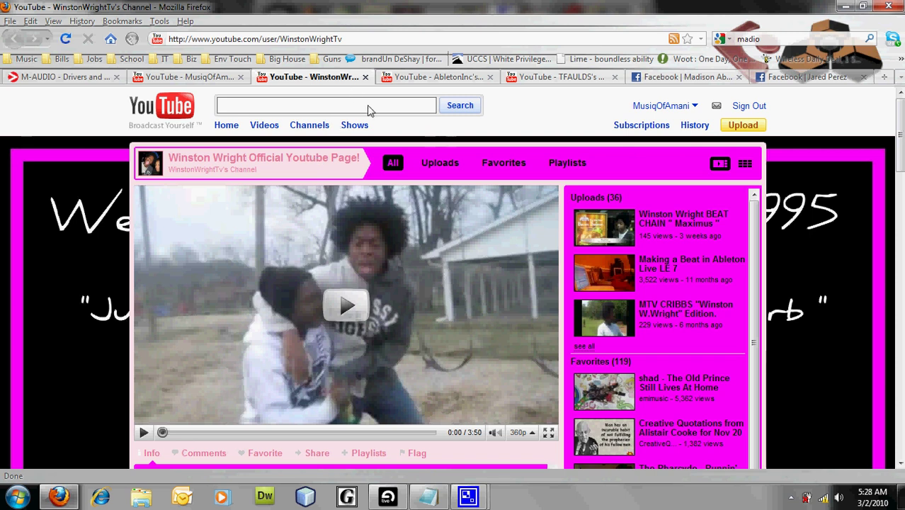
Step: Step through the AbletonInc and next YouTube channels to the Madison Ableton User Group Facebook page
left_click(420, 78)
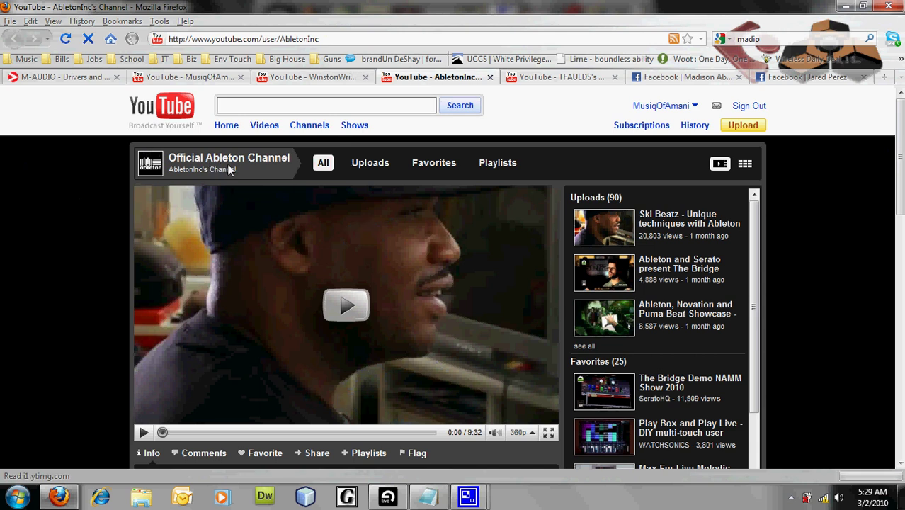
left_click(547, 84)
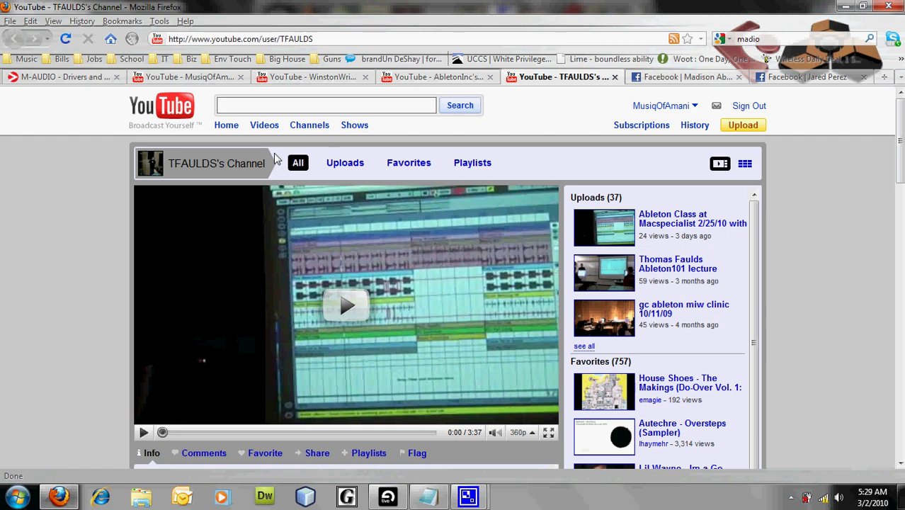
left_click(676, 78)
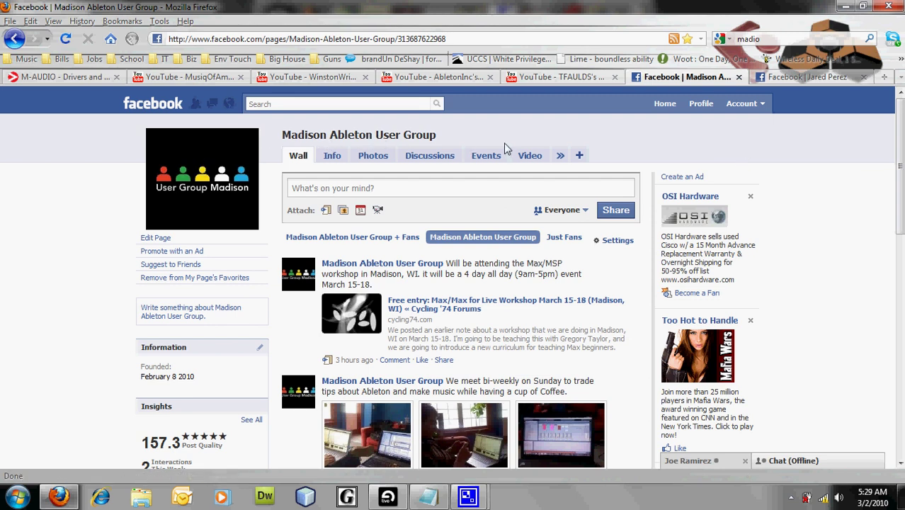
Step: Show the group member's Facebook profile, whose wall has posts about a live DJ set
left_click(799, 84)
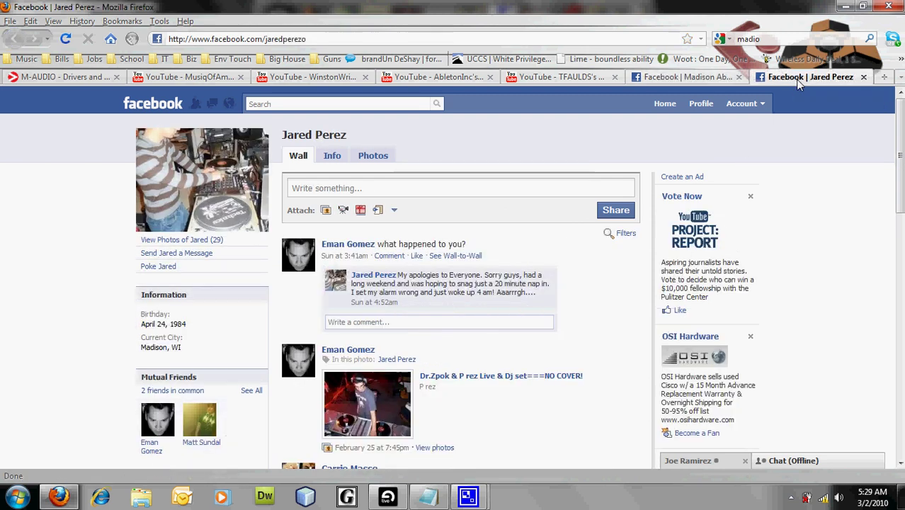